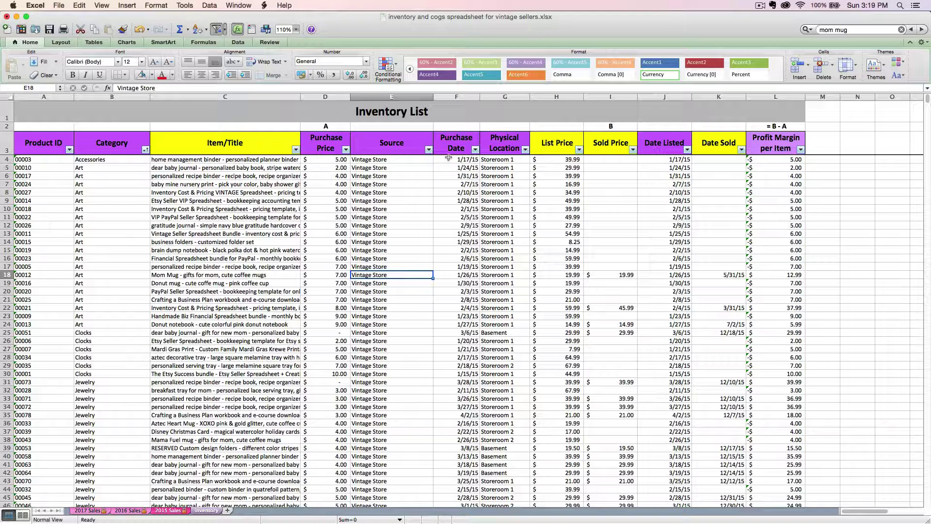
Step: Sort the inventory list by Purchase Date in ascending order and look through the reordered rows
{"action": "left_click", "coordinate": [476, 149]}
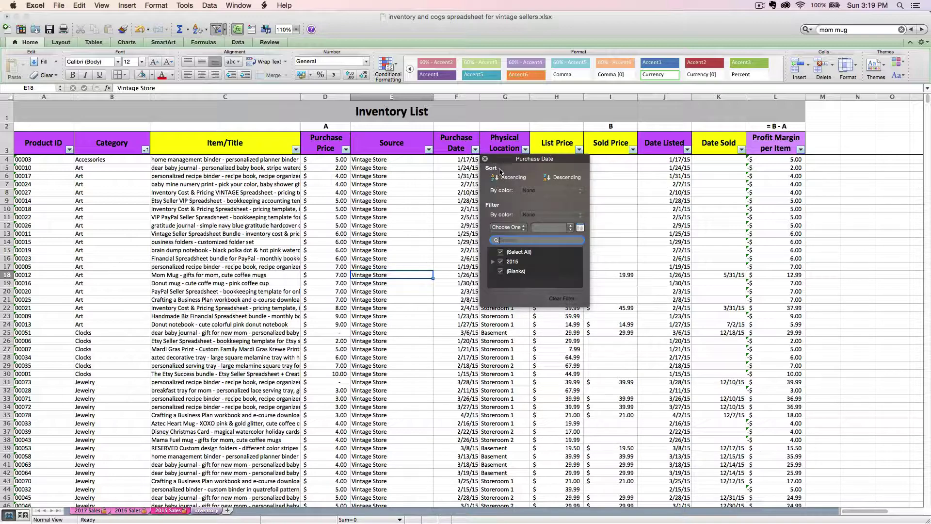
{"action": "left_click", "coordinate": [513, 178]}
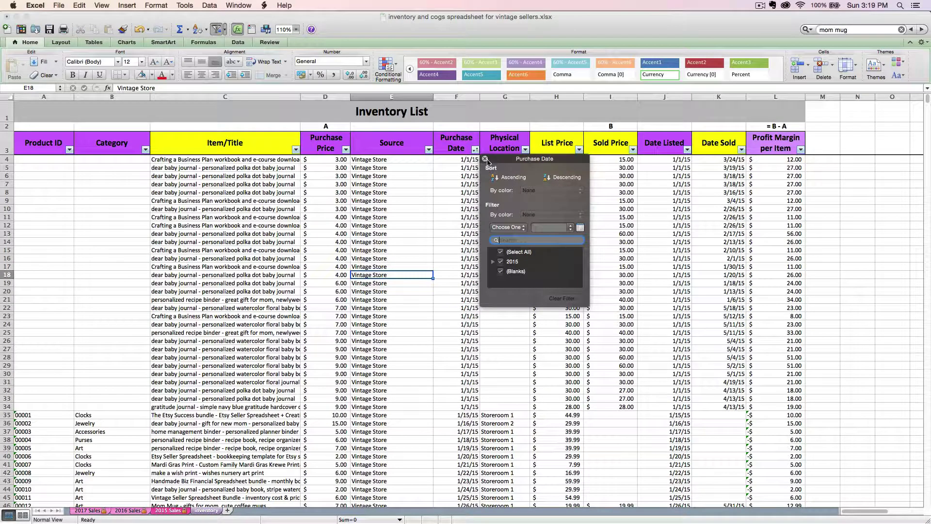
{"action": "left_click", "coordinate": [484, 159]}
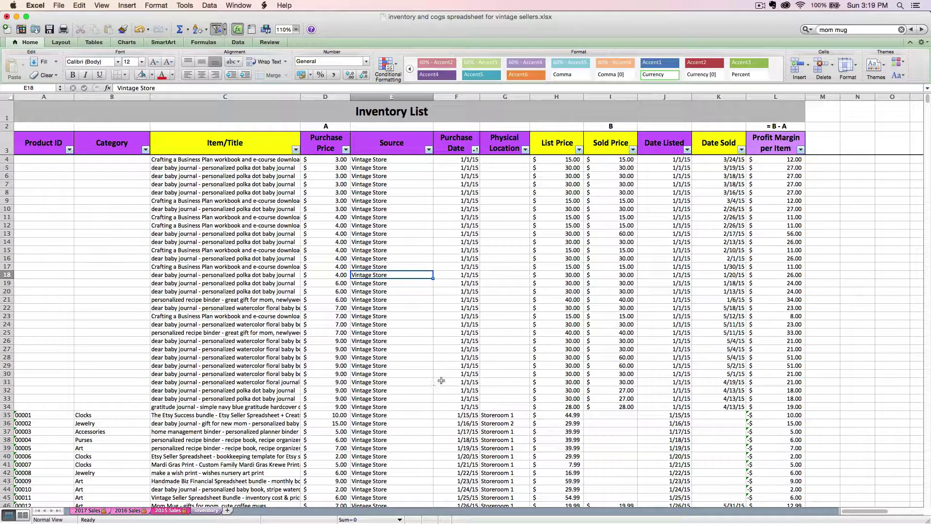
{"action": "scroll", "coordinate": [425, 383], "scroll_direction": "down", "scroll_amount": 5}
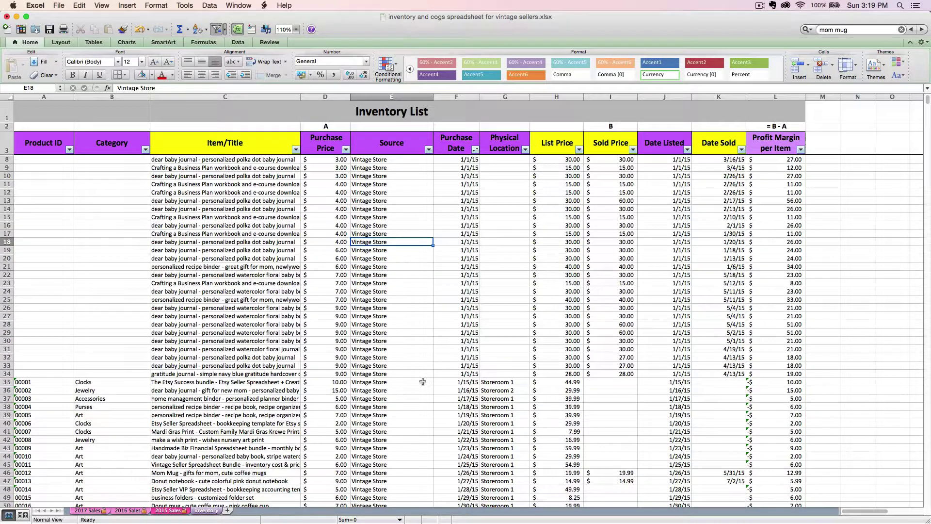
{"action": "scroll", "coordinate": [421, 383], "scroll_direction": "down", "scroll_amount": 5}
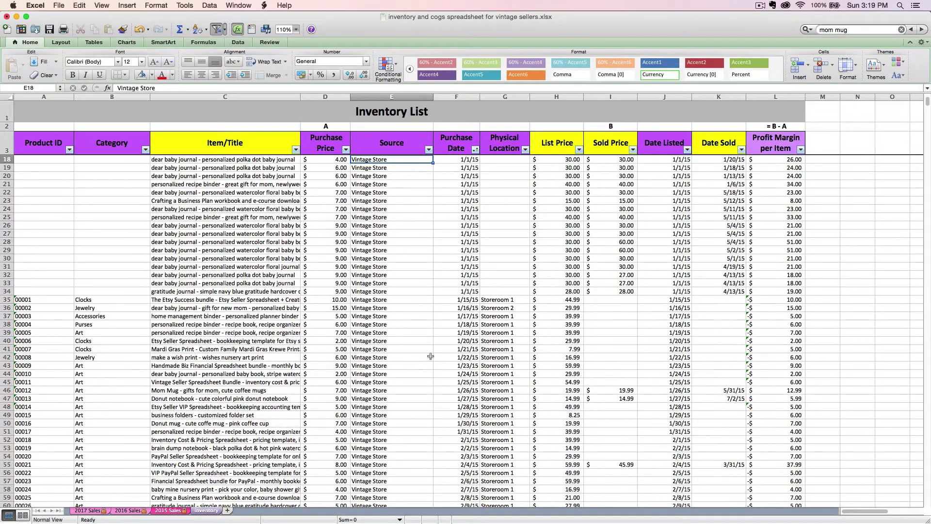
{"action": "scroll", "coordinate": [437, 365], "scroll_direction": "down", "scroll_amount": 2}
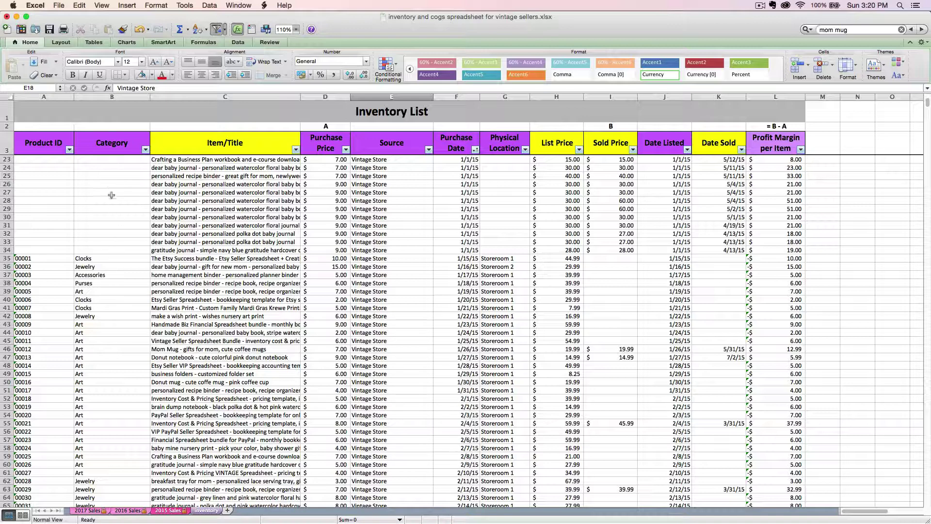
Step: Sort the inventory list by Category in ascending order
{"action": "left_click", "coordinate": [145, 150]}
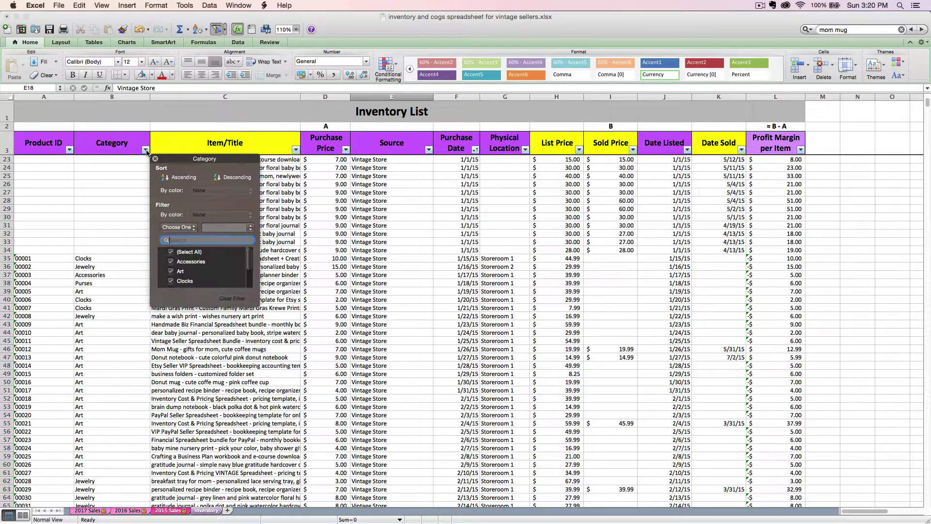
{"action": "left_click", "coordinate": [171, 177]}
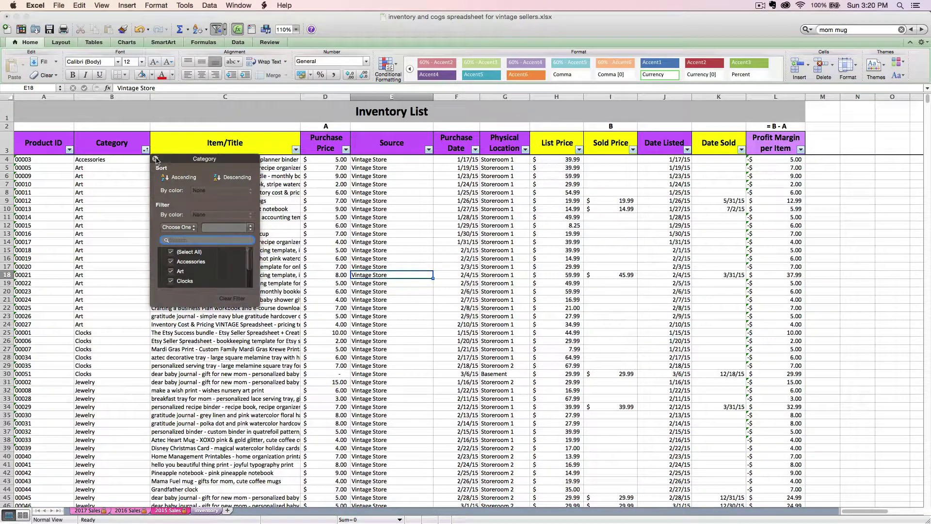
{"action": "left_click", "coordinate": [156, 159]}
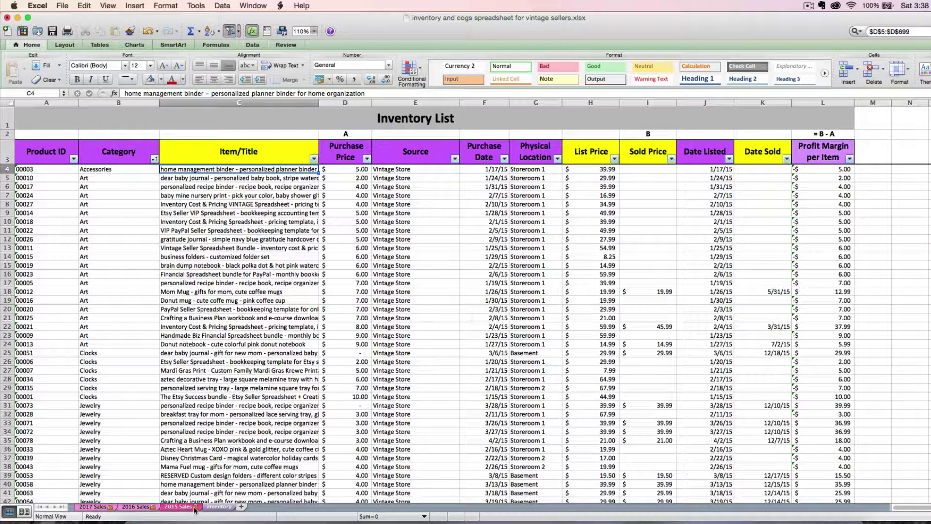
Step: Filter the Date Sold column to blanks only, excluding 2015, and look through the unsold items
{"action": "left_click", "coordinate": [591, 291]}
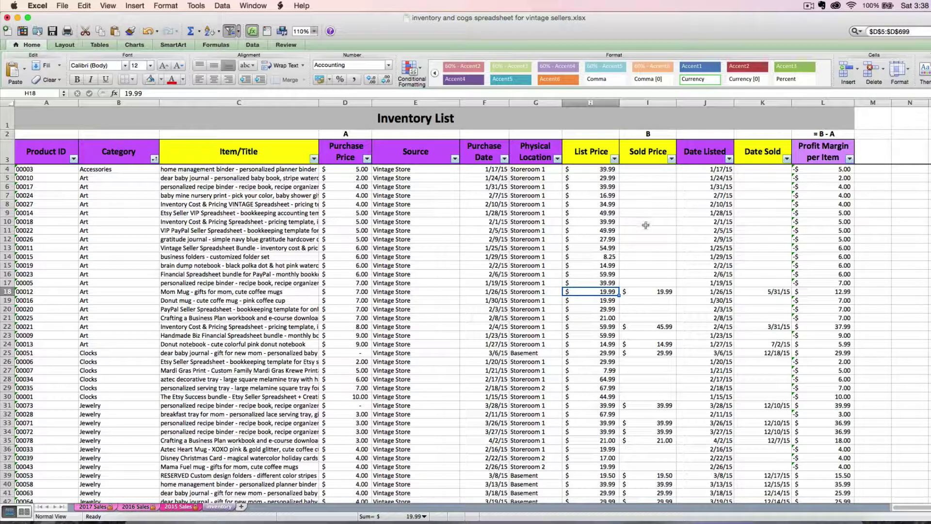
{"action": "left_click", "coordinate": [787, 159]}
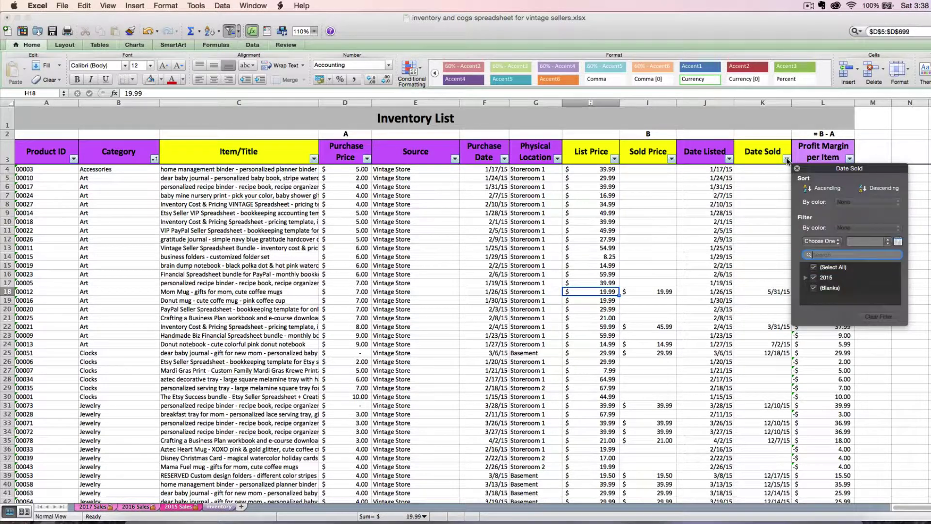
{"action": "left_click", "coordinate": [814, 288]}
{"action": "left_click", "coordinate": [814, 278]}
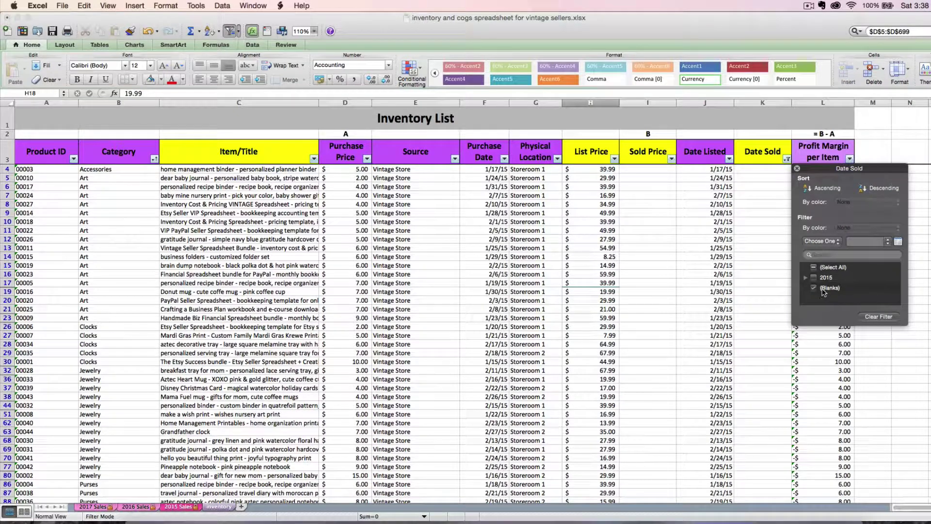
{"action": "left_click", "coordinate": [797, 169]}
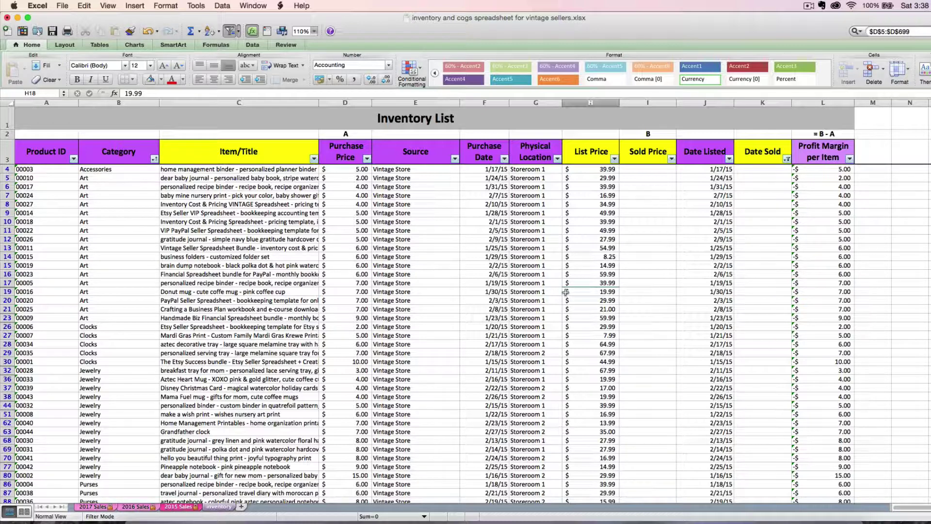
{"action": "scroll", "coordinate": [566, 292], "scroll_direction": "down", "scroll_amount": 5}
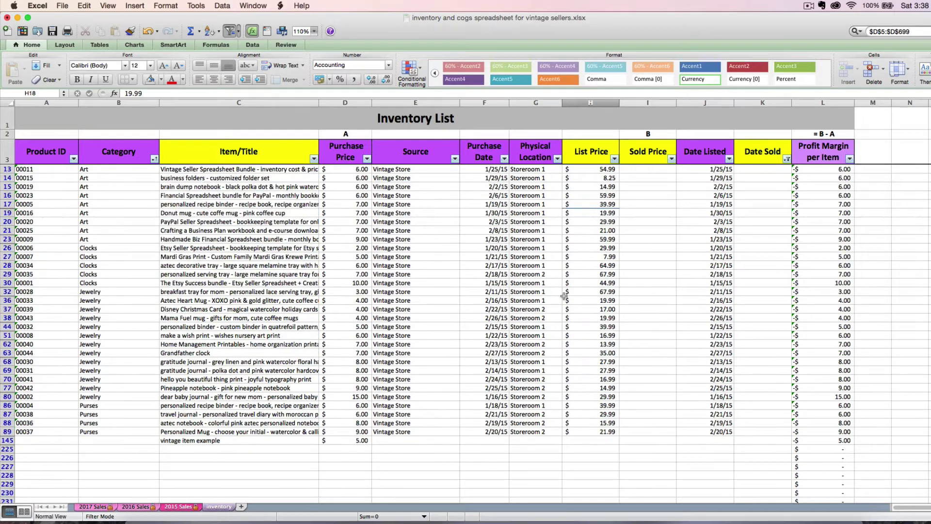
{"action": "scroll", "coordinate": [564, 297], "scroll_direction": "up", "scroll_amount": 5}
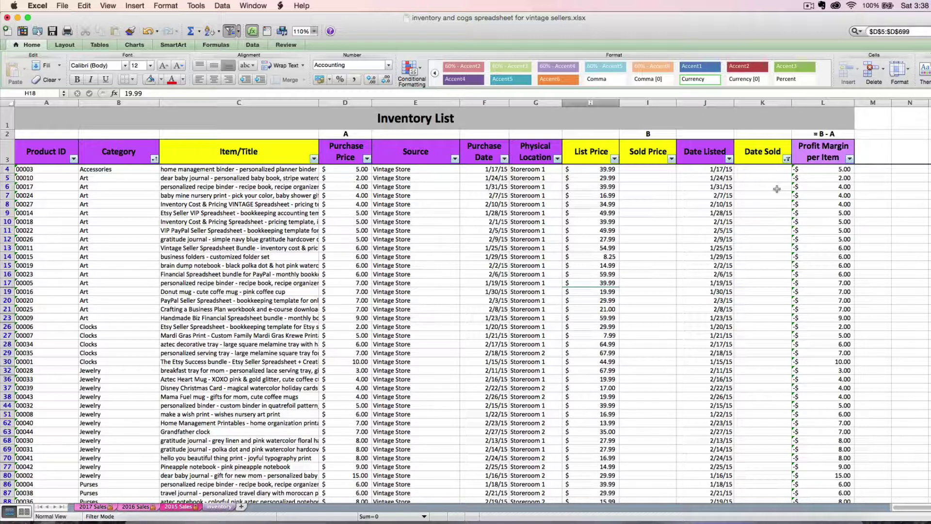
Step: Remove the blanks-only filter from the Date Sold column to bring back all inventory rows
{"action": "left_click", "coordinate": [787, 159]}
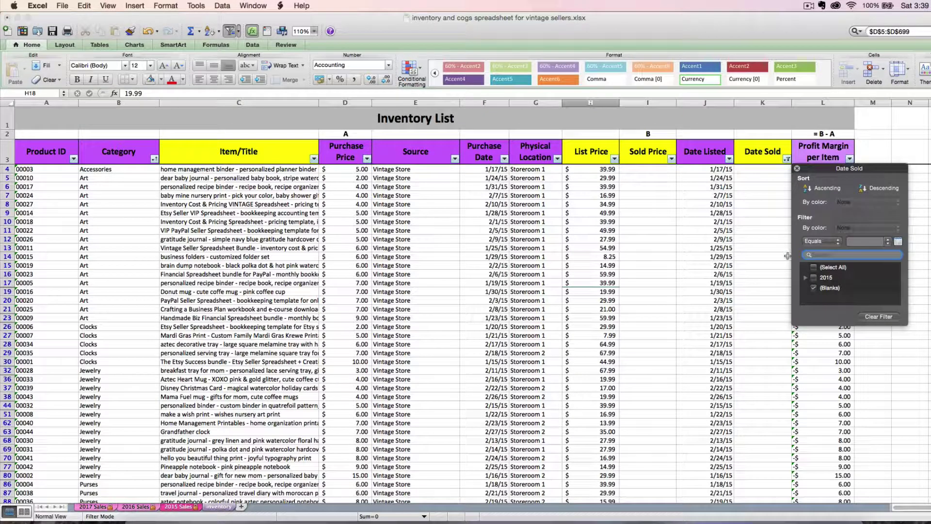
{"action": "left_click", "coordinate": [814, 268]}
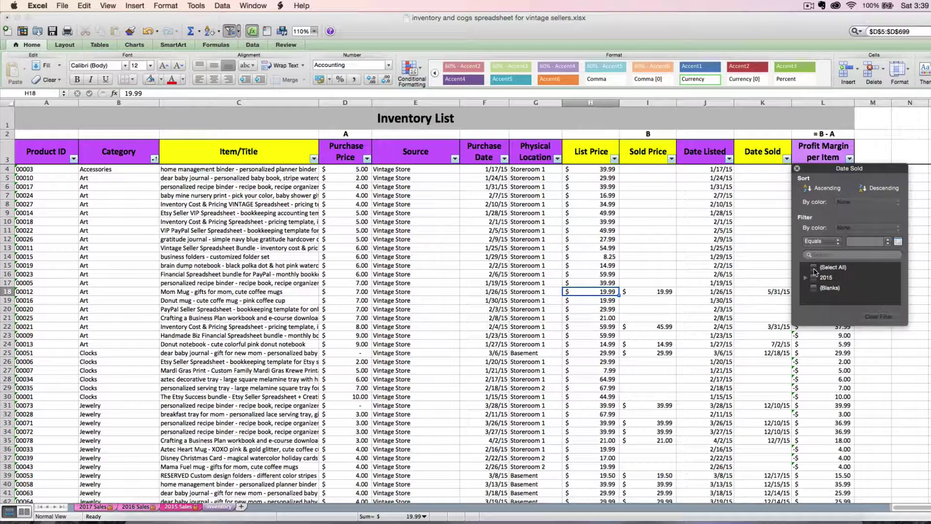
{"action": "left_click", "coordinate": [797, 169]}
{"action": "left_click", "coordinate": [749, 239]}
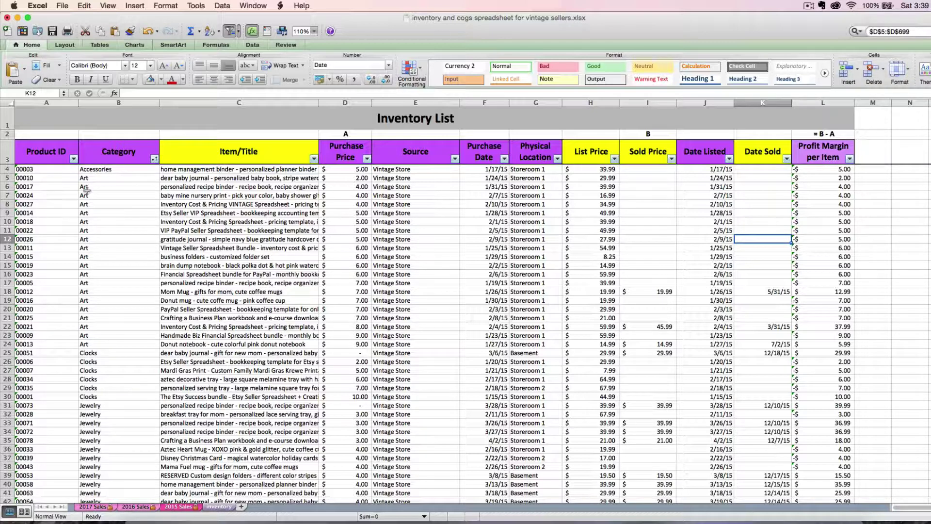
Step: Filter the Category column to show only Clocks
{"action": "left_click", "coordinate": [154, 159]}
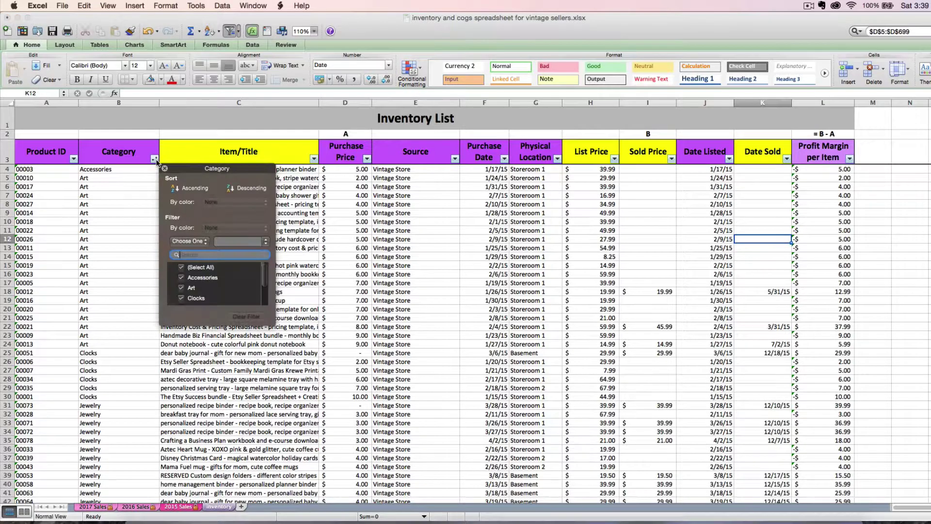
{"action": "left_click", "coordinate": [182, 269]}
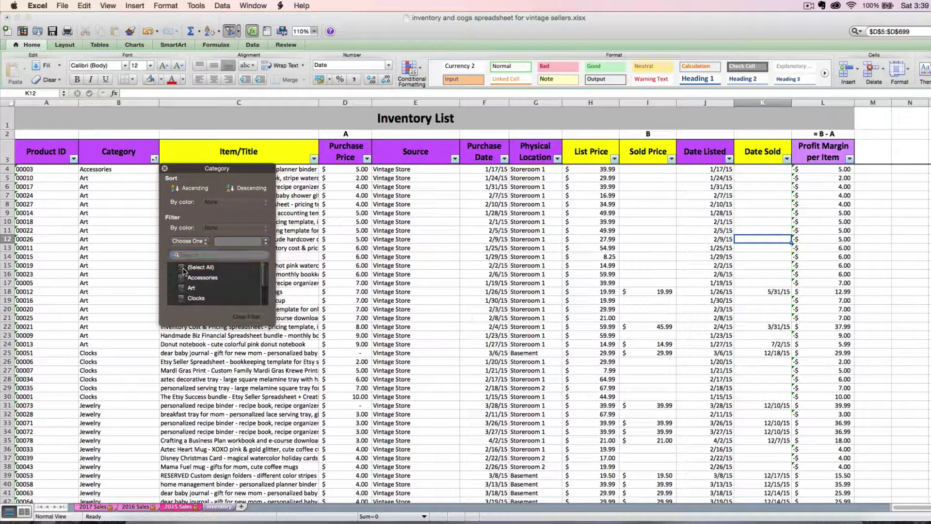
{"action": "left_click", "coordinate": [181, 299]}
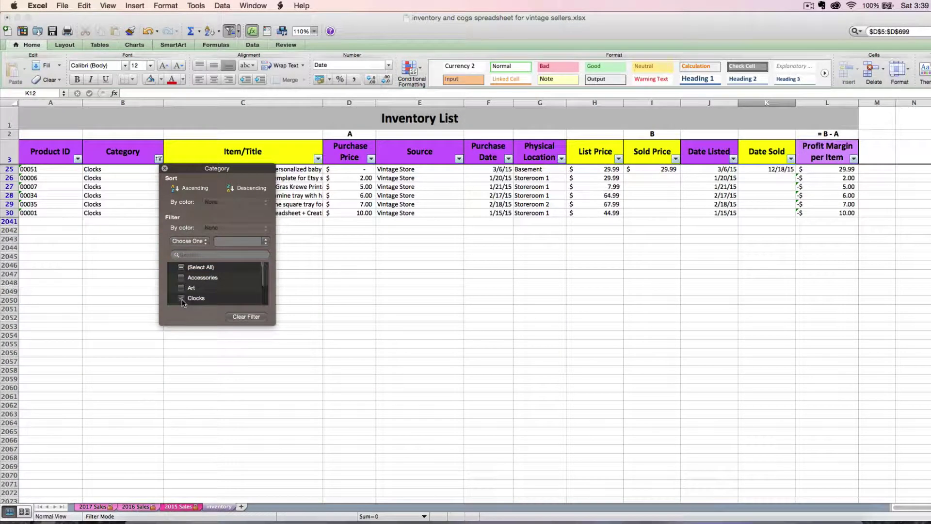
{"action": "left_click", "coordinate": [164, 168]}
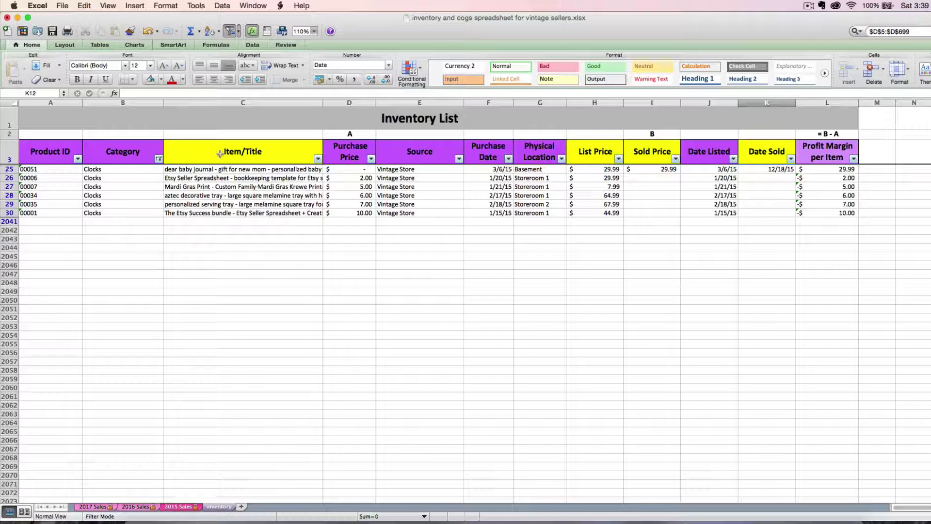
Step: Change the Category filter to show only Jewelry instead of Clocks
{"action": "left_click", "coordinate": [158, 159]}
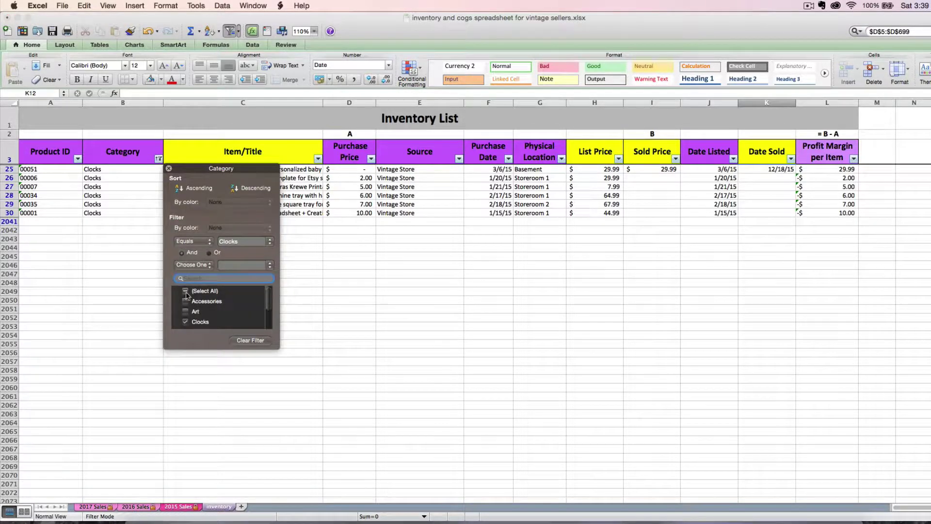
{"action": "left_click", "coordinate": [186, 291]}
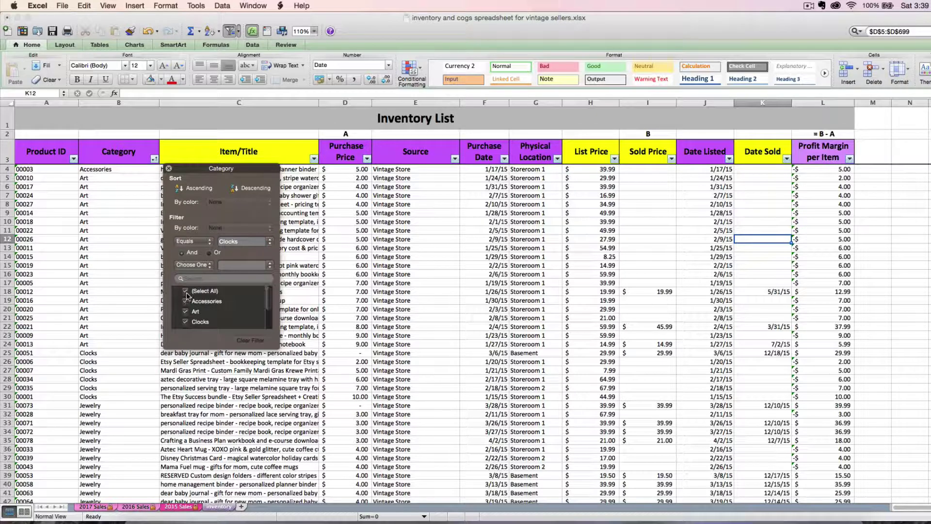
{"action": "left_click", "coordinate": [186, 291]}
{"action": "scroll", "coordinate": [191, 308], "scroll_direction": "down", "scroll_amount": 1}
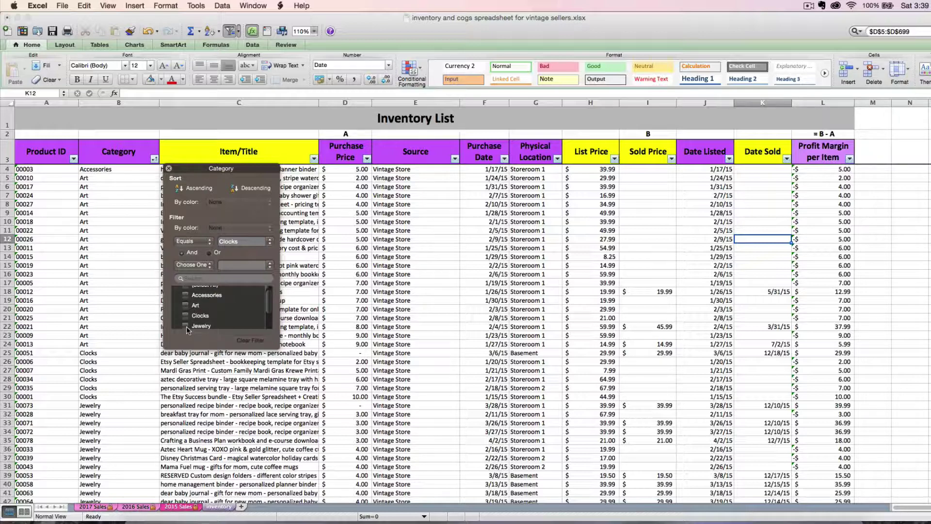
{"action": "left_click", "coordinate": [187, 326]}
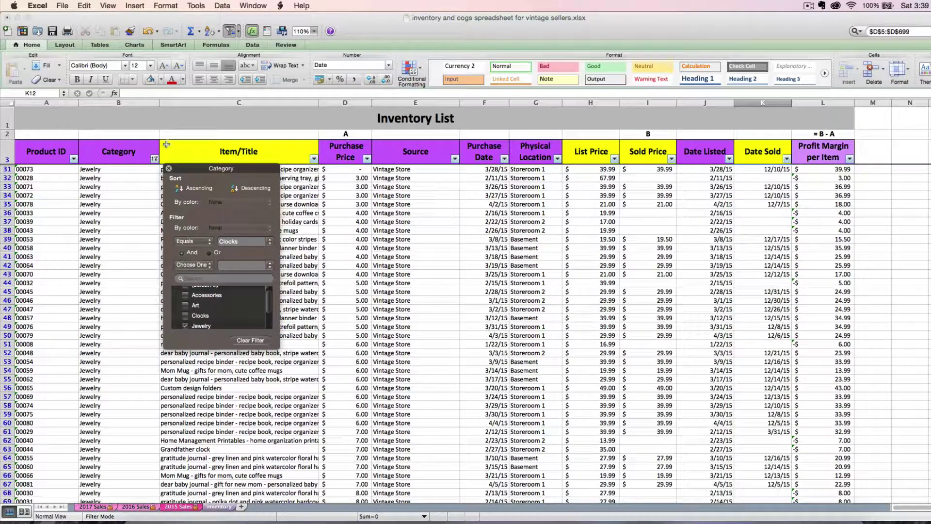
{"action": "left_click", "coordinate": [169, 169]}
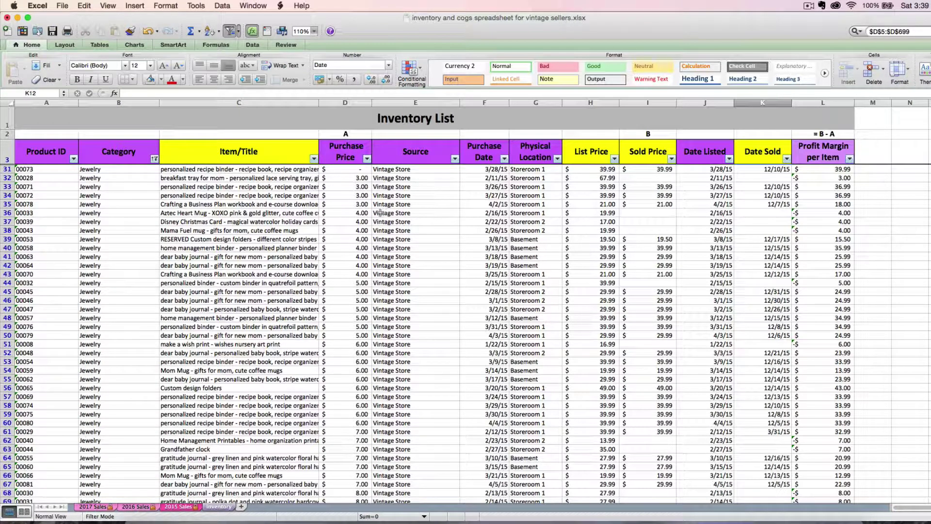
Step: Look through the titles in the Item/Title column's filter list without filtering by any of them
{"action": "left_click", "coordinate": [313, 156]}
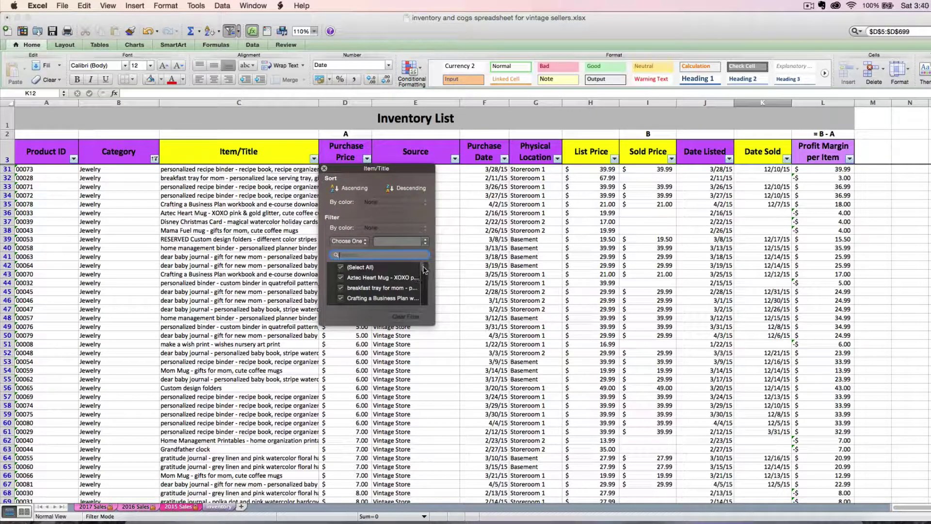
{"action": "scroll", "coordinate": [426, 286], "scroll_direction": "down", "scroll_amount": 5}
{"action": "scroll", "coordinate": [430, 287], "scroll_direction": "down", "scroll_amount": 5}
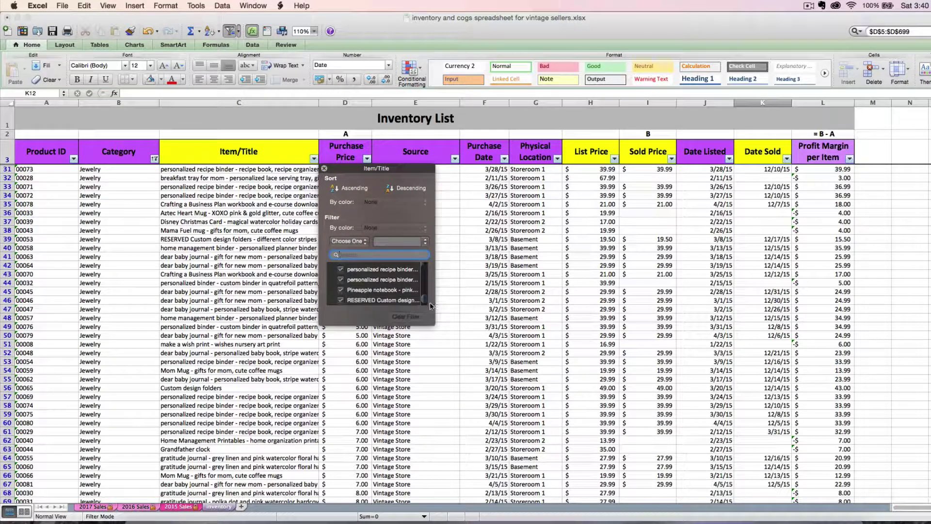
{"action": "left_click", "coordinate": [325, 168]}
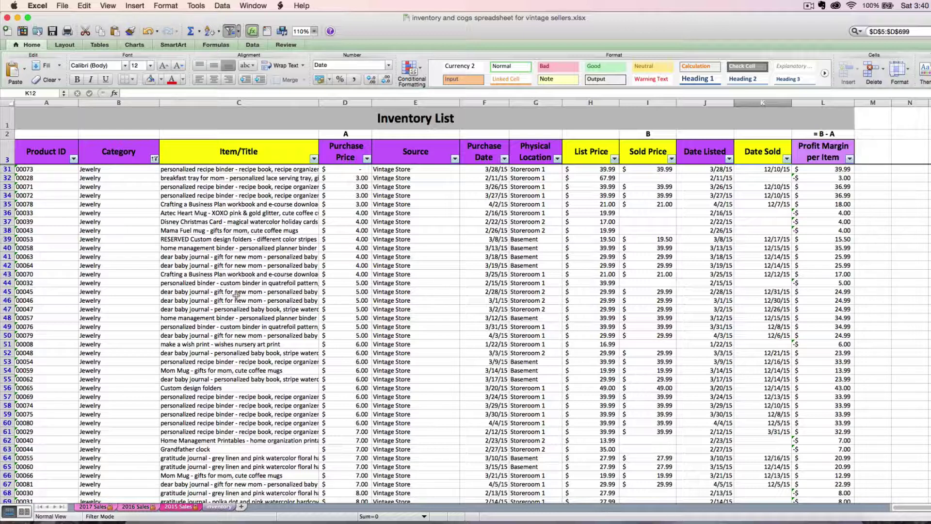
Step: Find the next "mom mug" item in the filtered inventory sheet and close the search
{"action": "key", "text": "super+f"}
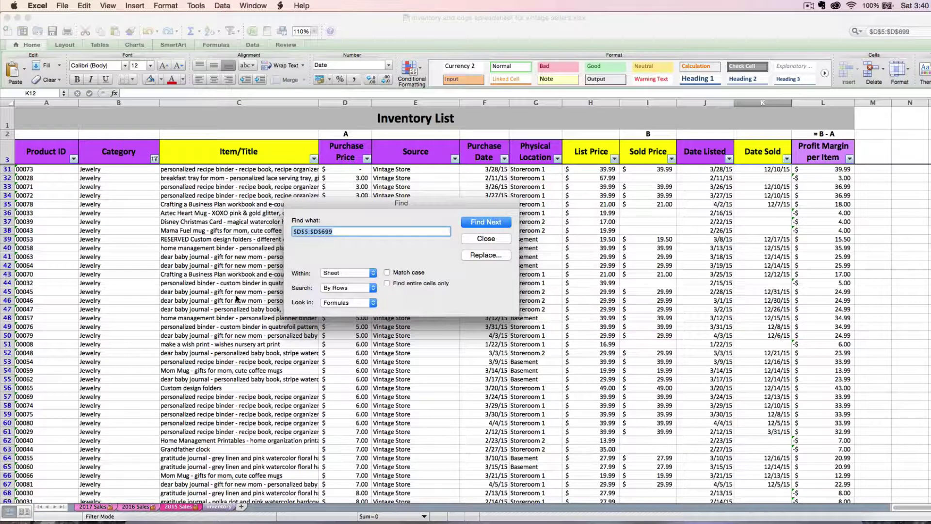
{"action": "key", "text": "BackSpace"}
{"action": "type", "text": "mom mug"}
{"action": "left_click", "coordinate": [482, 222]}
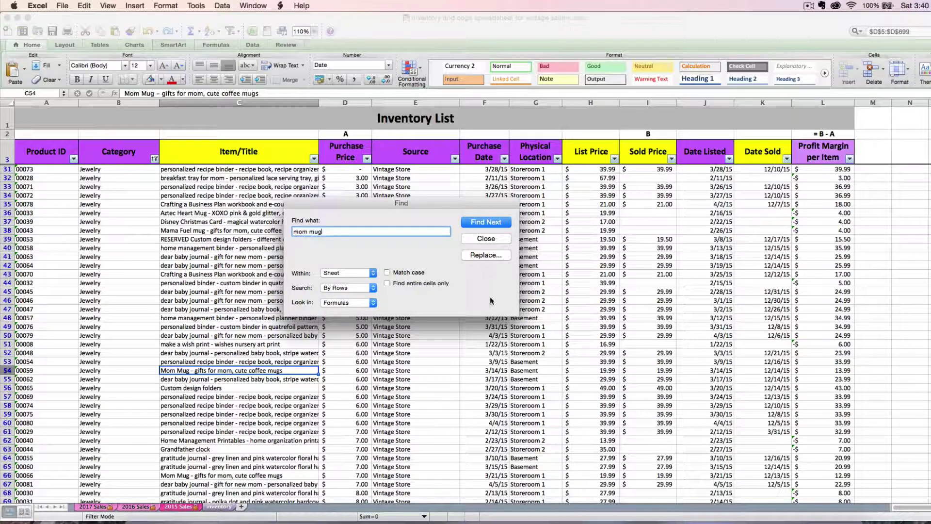
{"action": "left_click", "coordinate": [486, 239]}
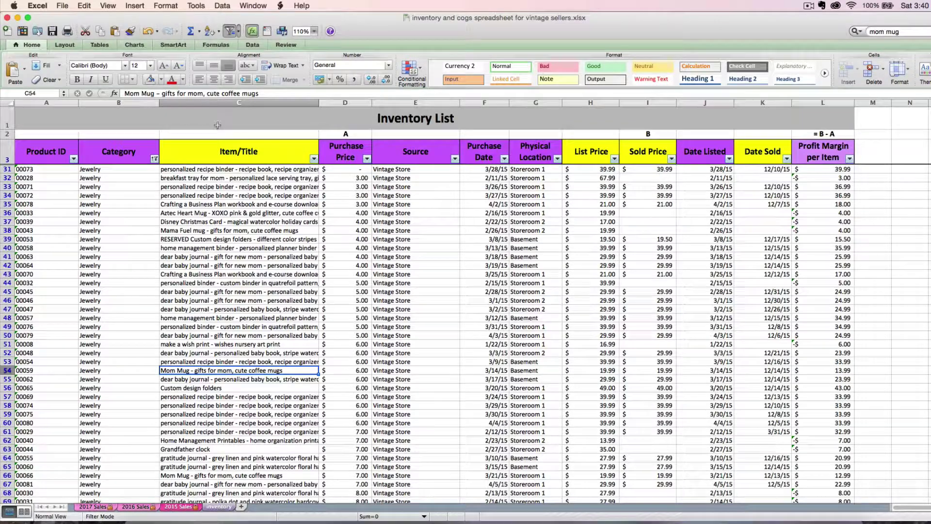
{"action": "left_click", "coordinate": [85, 5]}
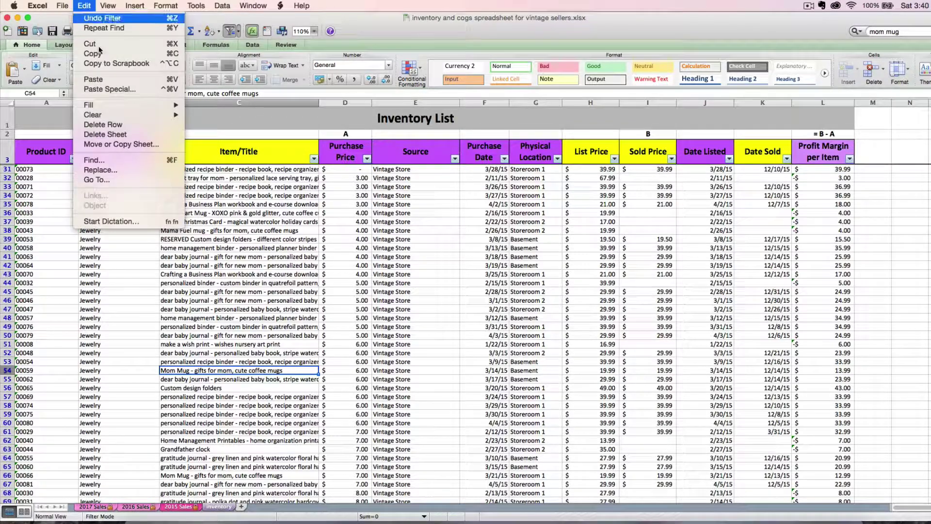